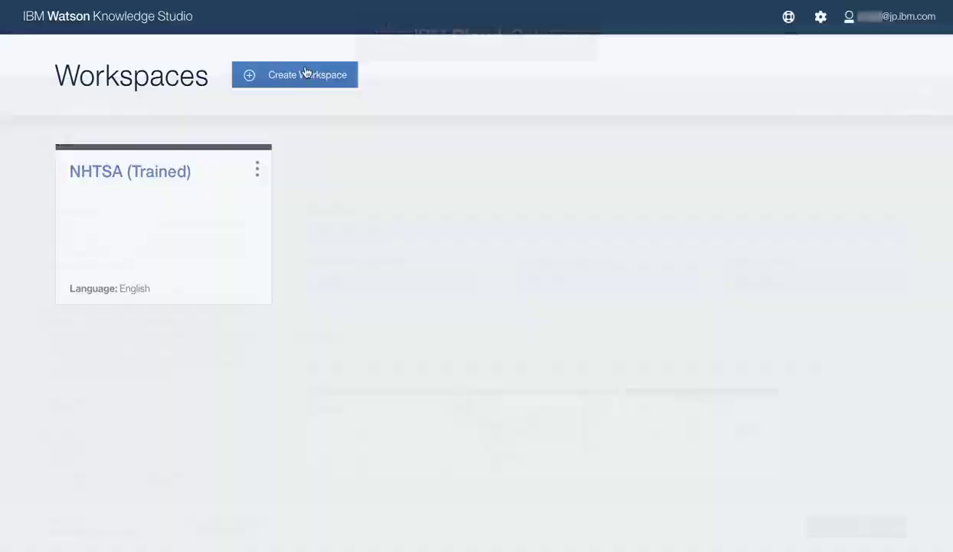
- Create a workspace named NHTSA with English as the language of documents
left_click(299, 70)
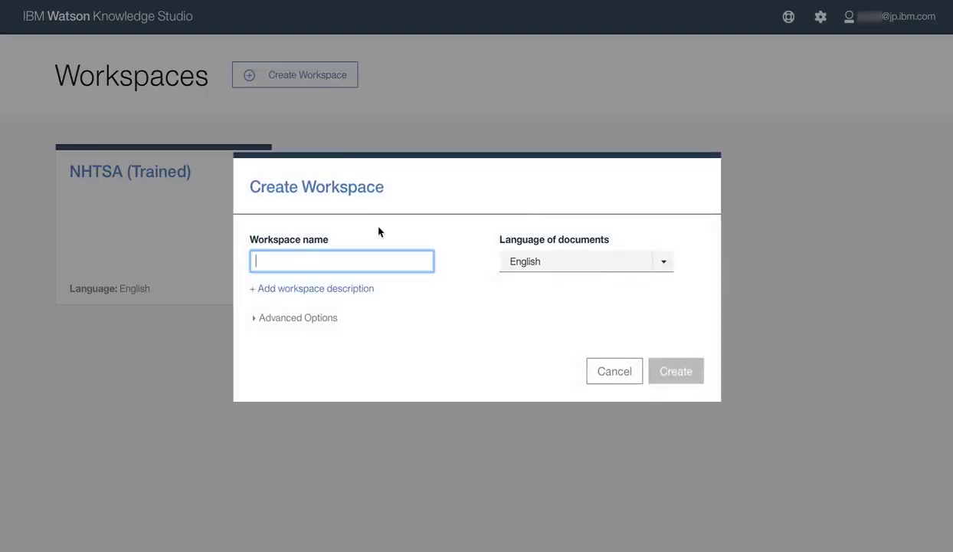
type("NHTSA")
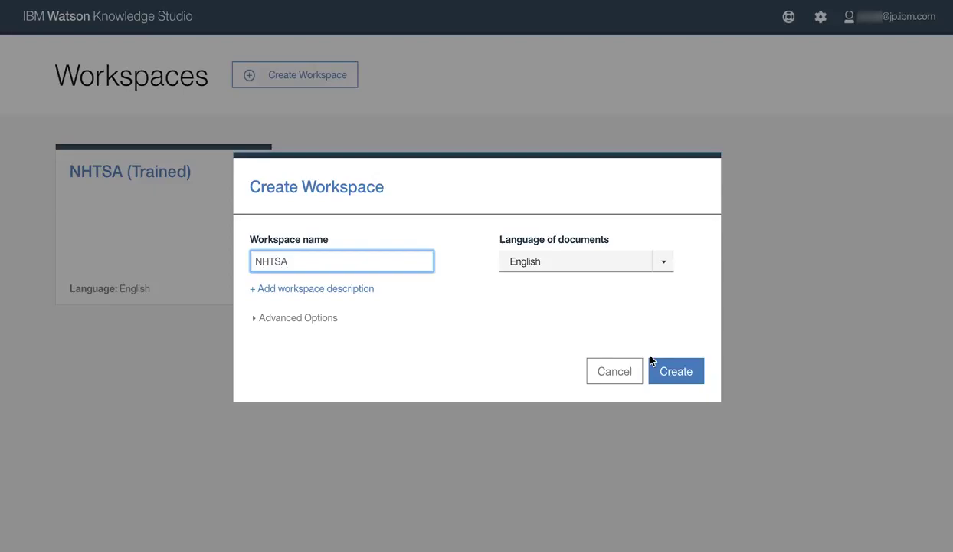
left_click(676, 371)
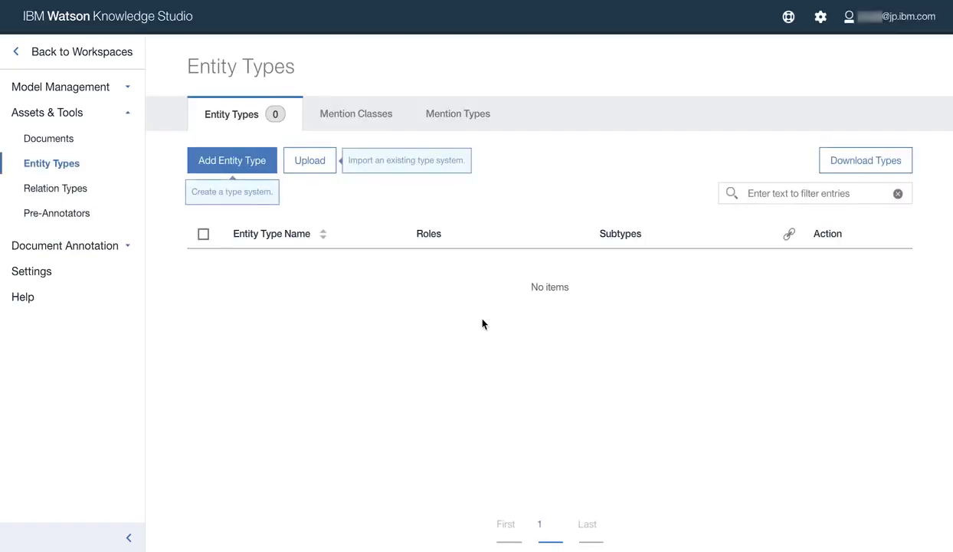
- Import the type system file types-3c5f63f0-ee8e-11e6-8e6a-ebaf112aee5f.json into the workspace's entity types
left_click(309, 161)
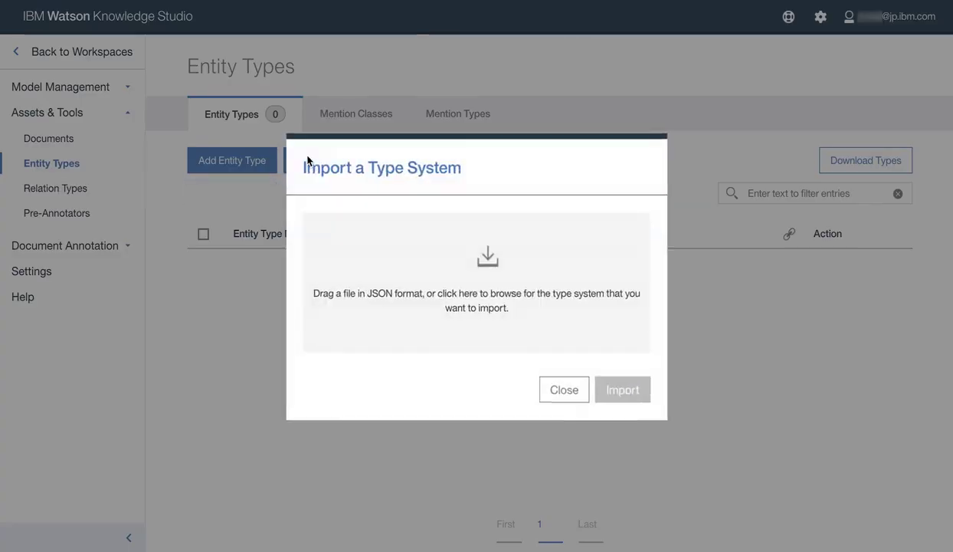
left_click(387, 284)
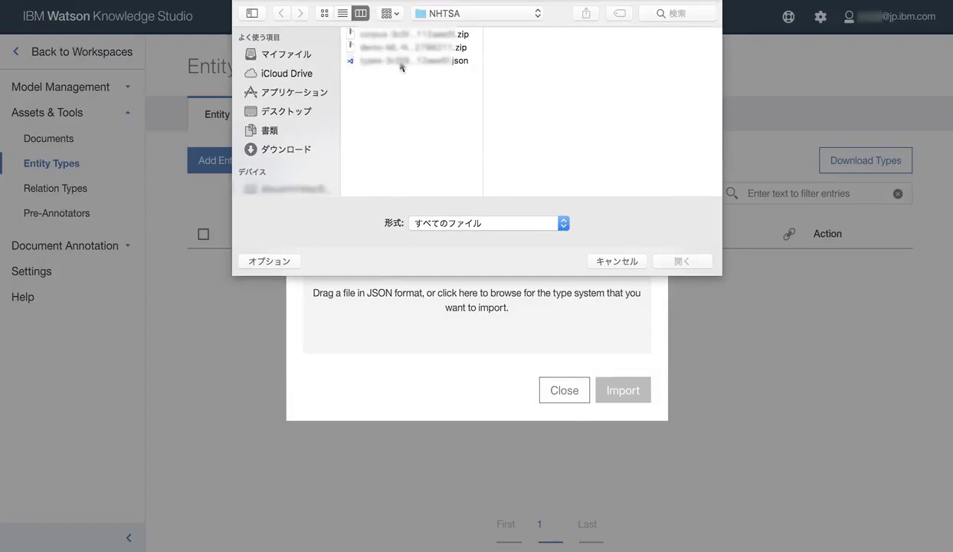
double_click(401, 67)
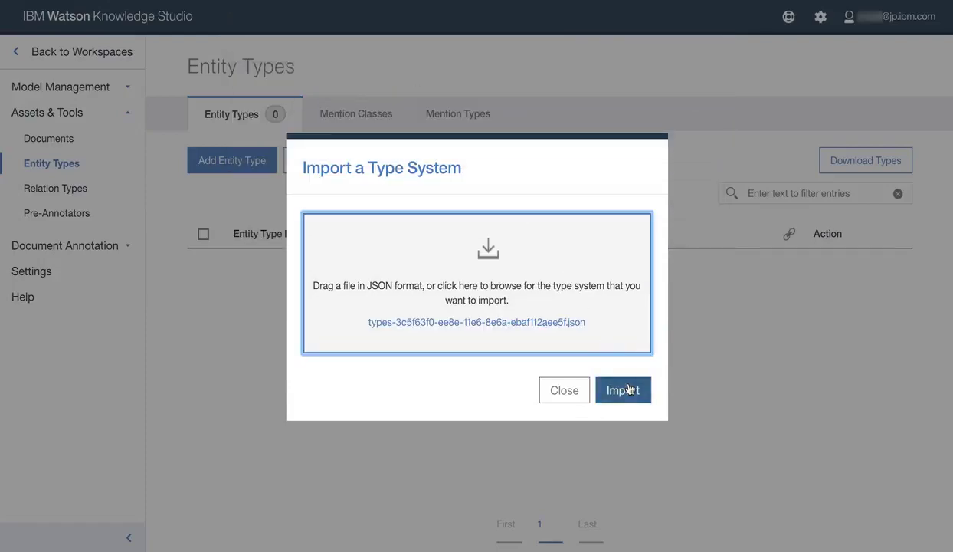
left_click(623, 390)
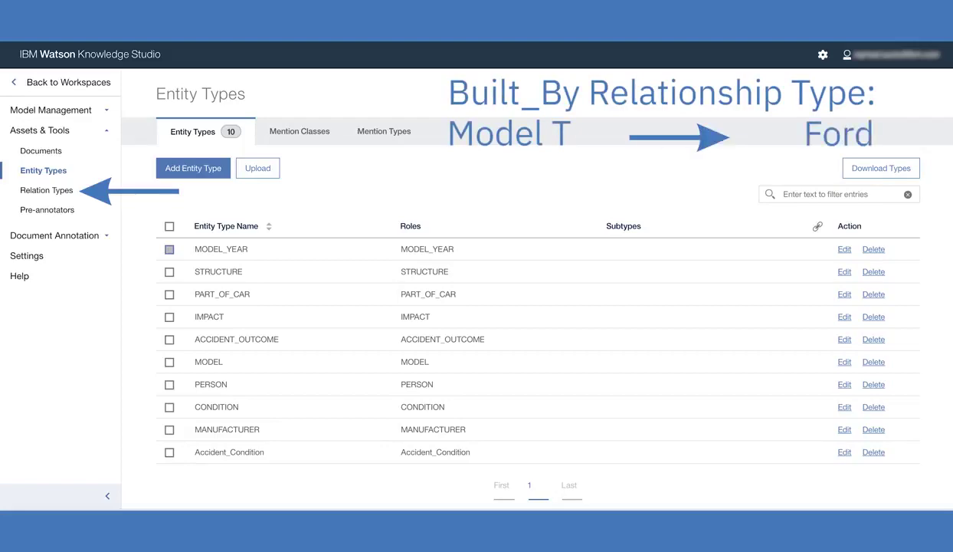
- Add the document set corpus-3c5f63f0-ee8e-11e6-8e6a-ebaf112aee5f.zip to the workspace's documents, including its ground truth
left_click(41, 150)
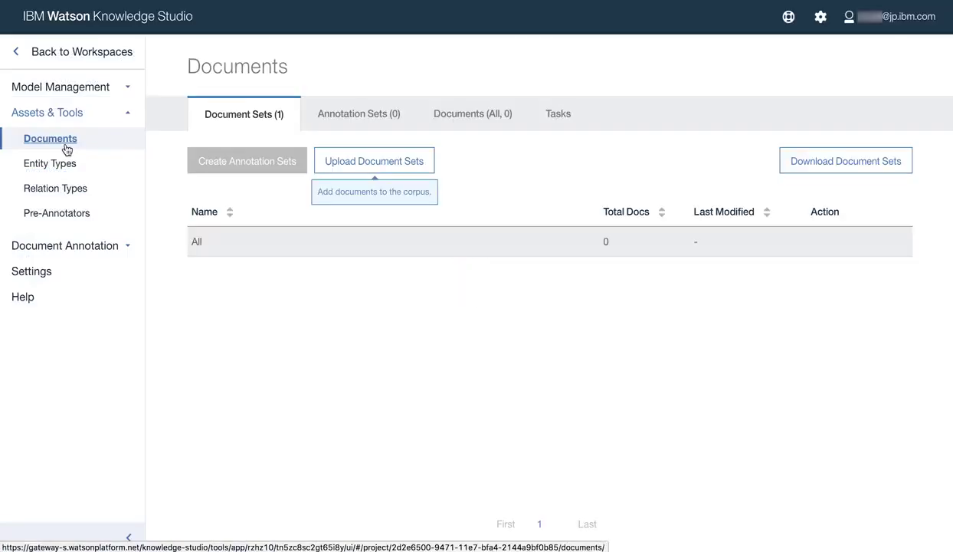
left_click(374, 168)
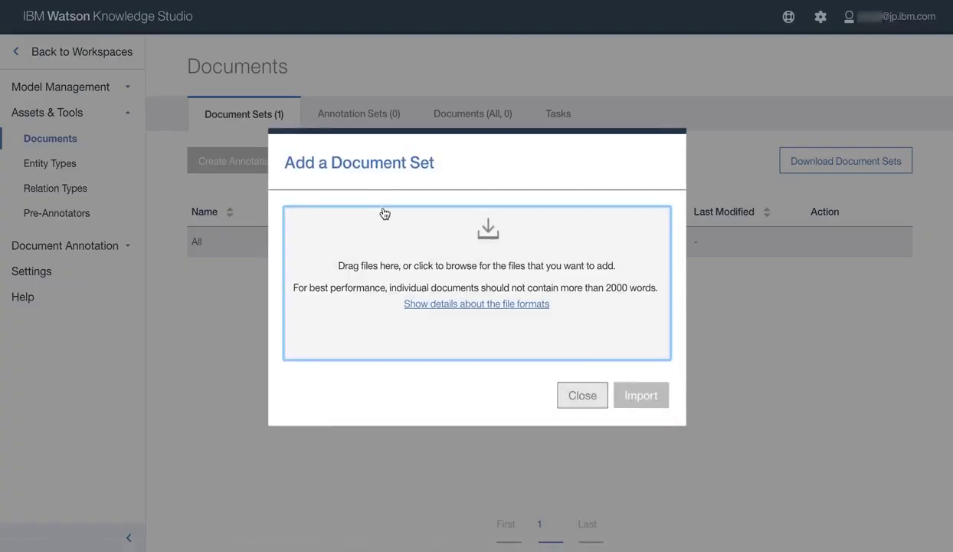
left_click(383, 212)
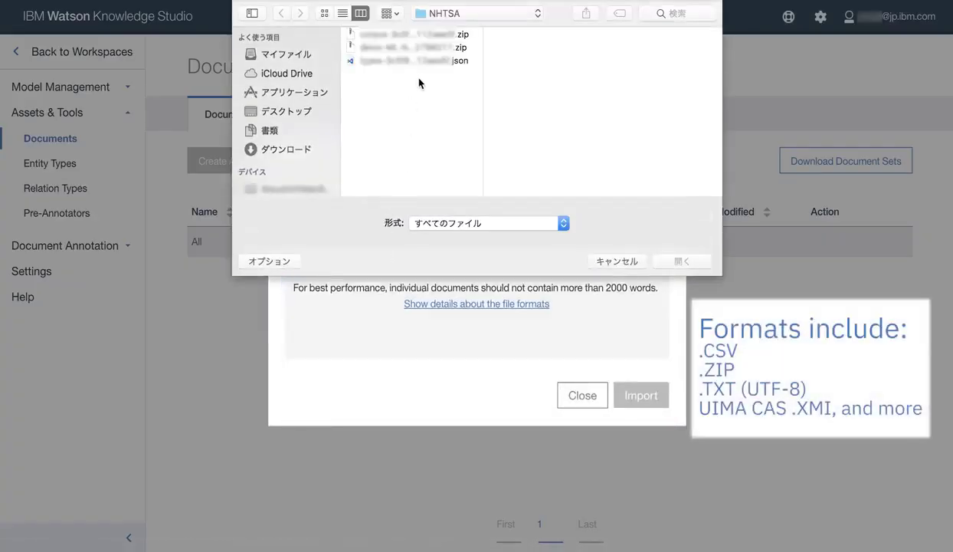
left_click(406, 34)
left_click(681, 261)
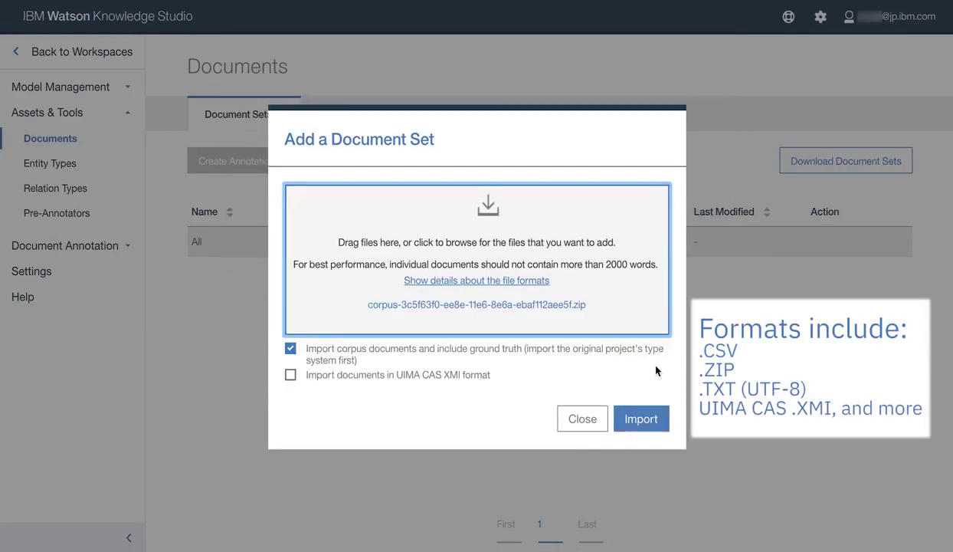
left_click(645, 419)
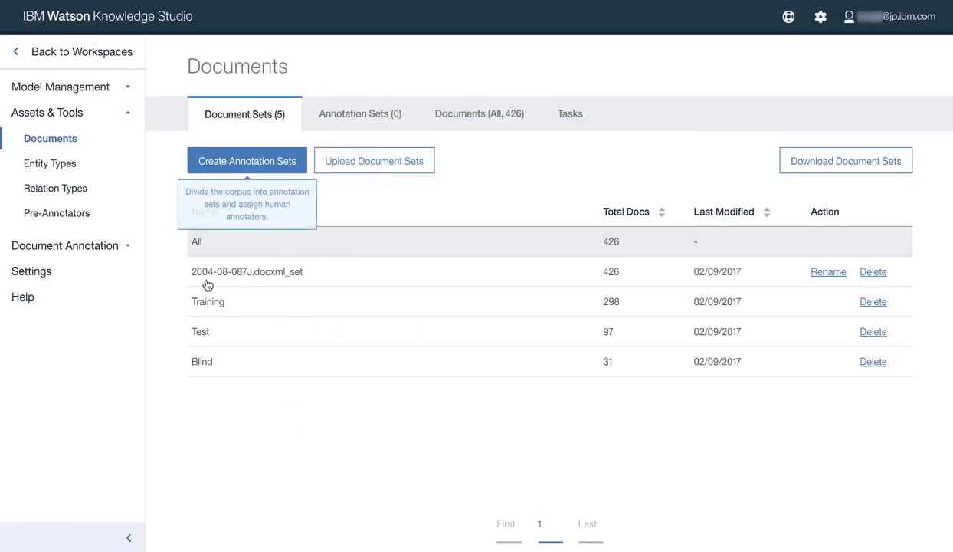
- Import the demo dictionaries ZIP file from the NHTSA folder into the dictionary pre-annotator
left_click(99, 215)
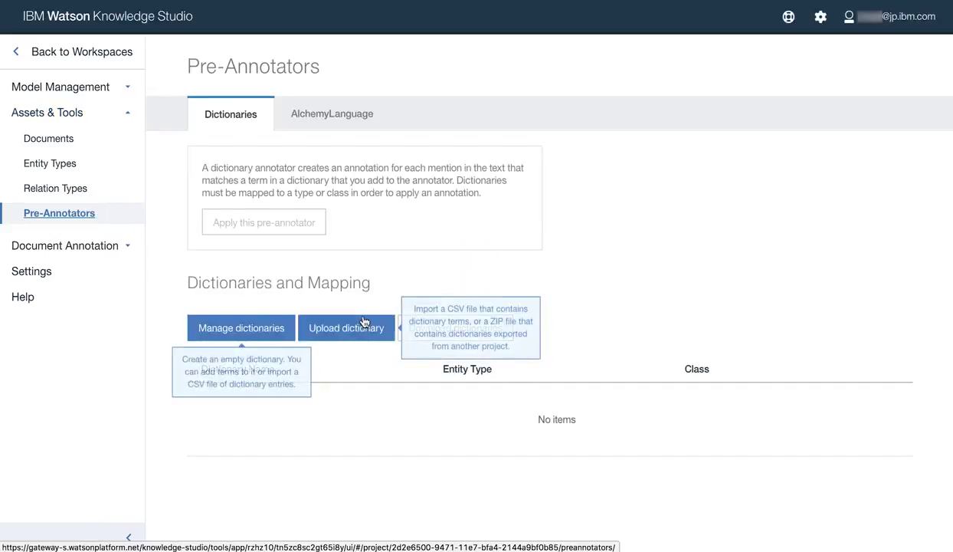
left_click(363, 327)
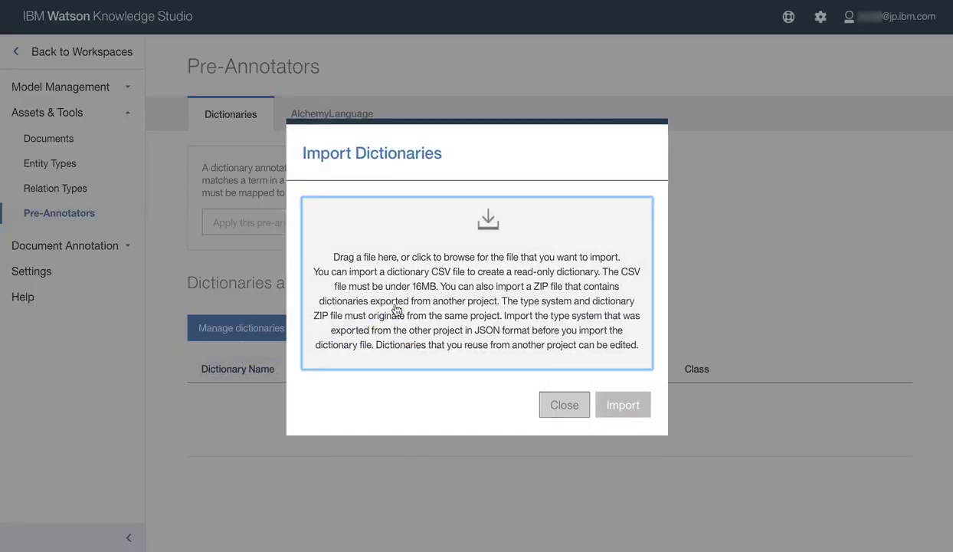
left_click(396, 308)
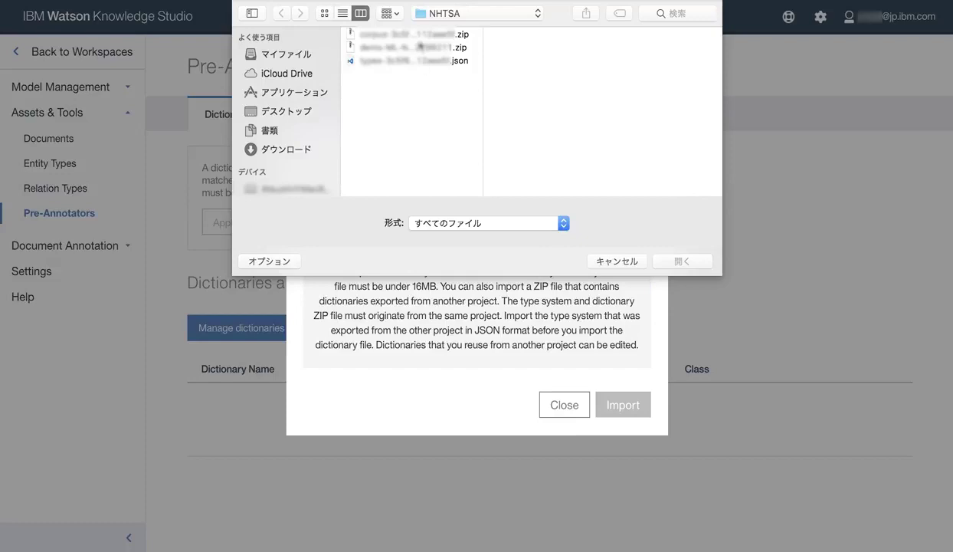
double_click(417, 47)
left_click(623, 405)
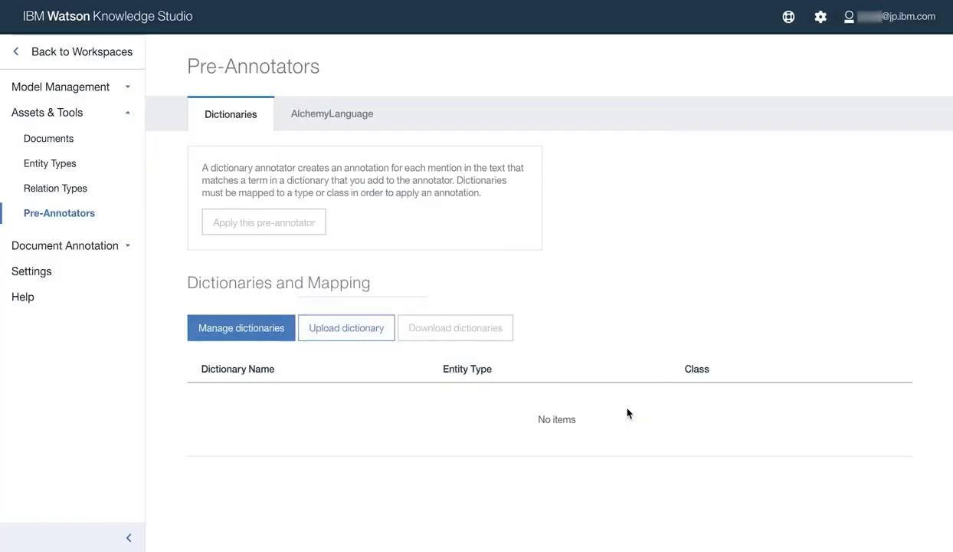
- Map the MANUFACTURE dictionary to the MANUFACTURER entity type
left_click(276, 330)
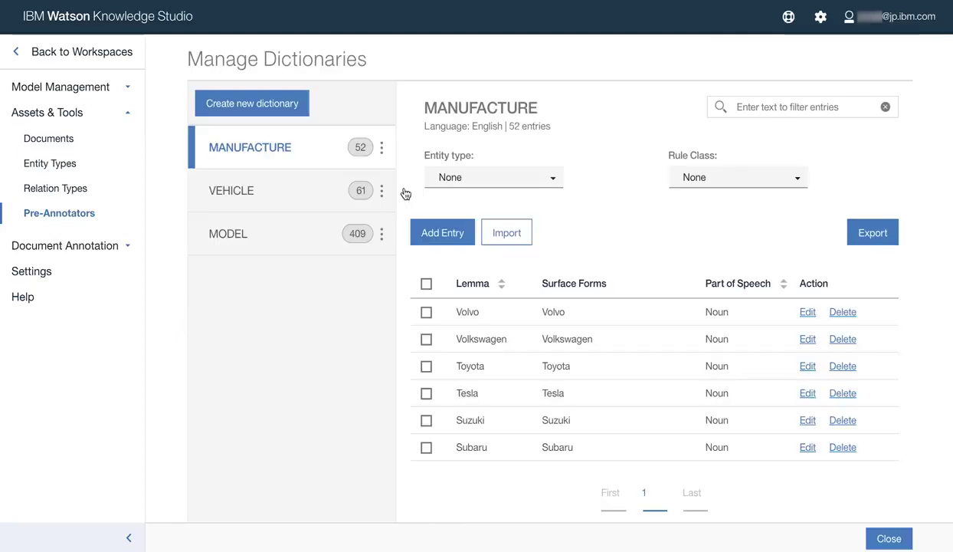
left_click(464, 178)
left_click(490, 270)
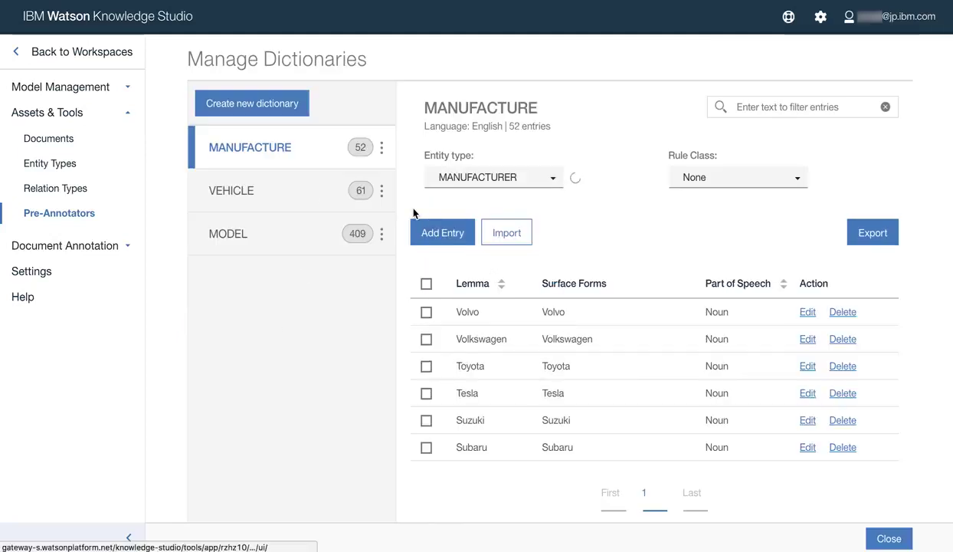
- Map the VEHICLE dictionary to the VEHICLE entity type
left_click(329, 191)
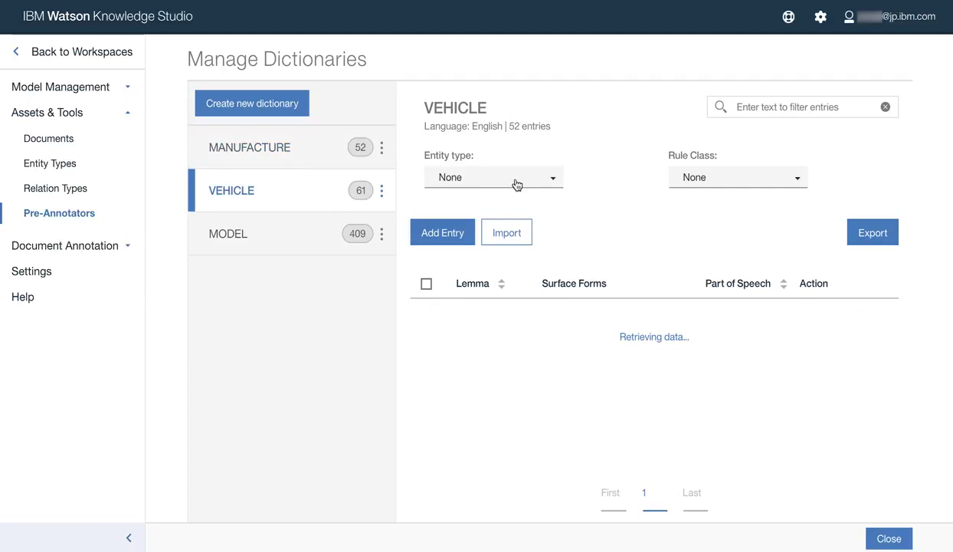
left_click(514, 184)
left_click(516, 231)
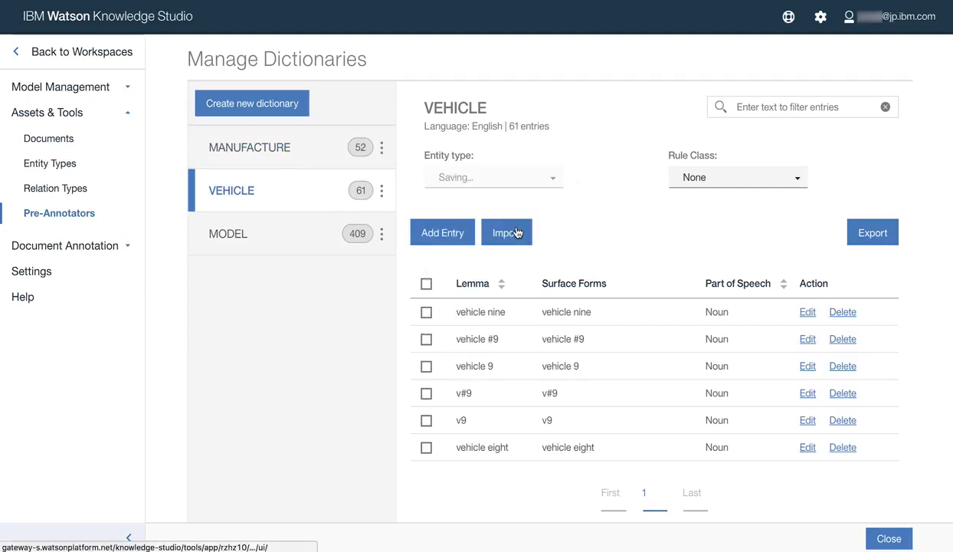
- Map the MODEL dictionary to the MODEL entity type and close dictionary management
left_click(319, 242)
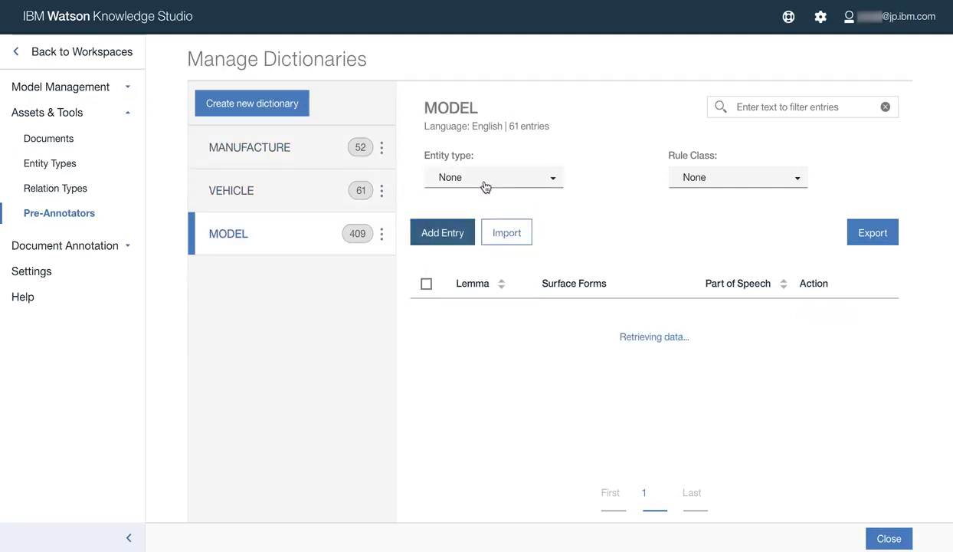
left_click(472, 178)
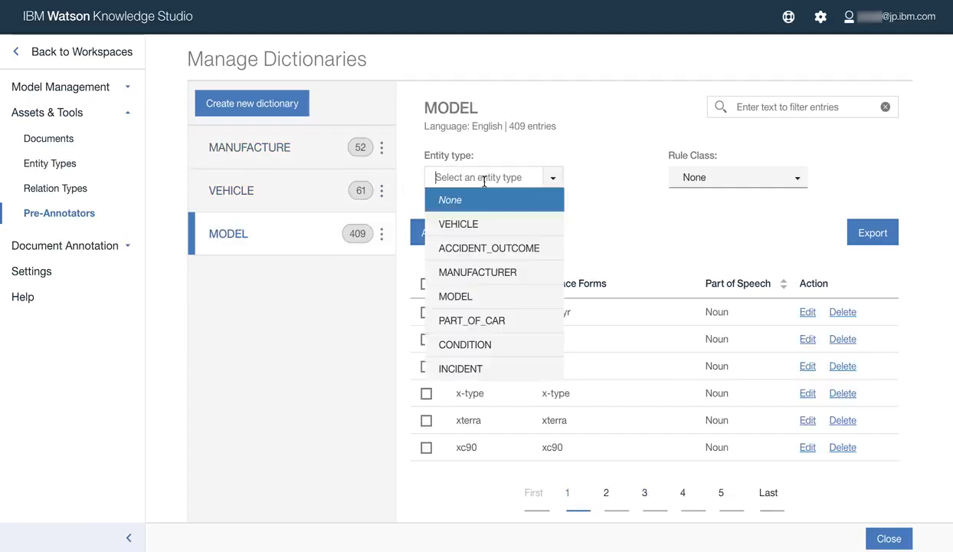
left_click(498, 296)
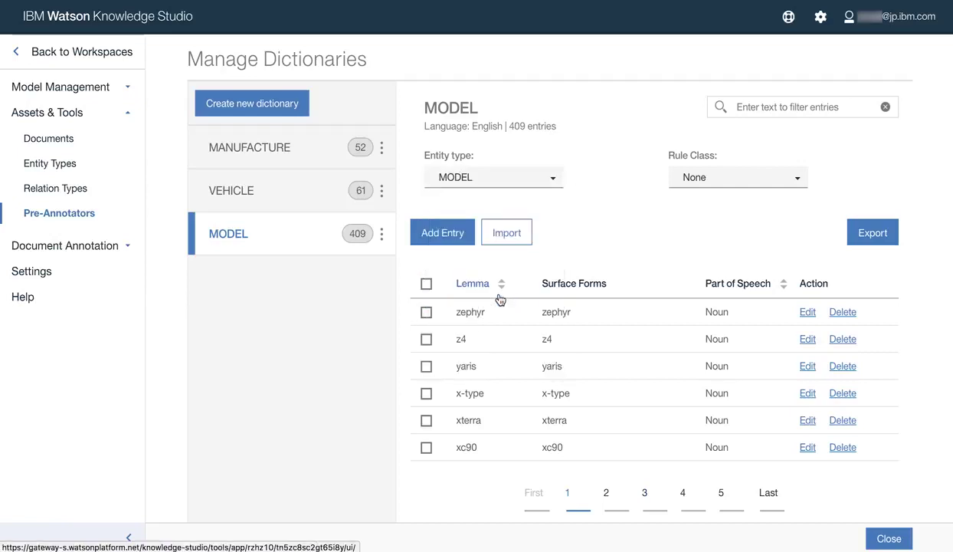
left_click(880, 538)
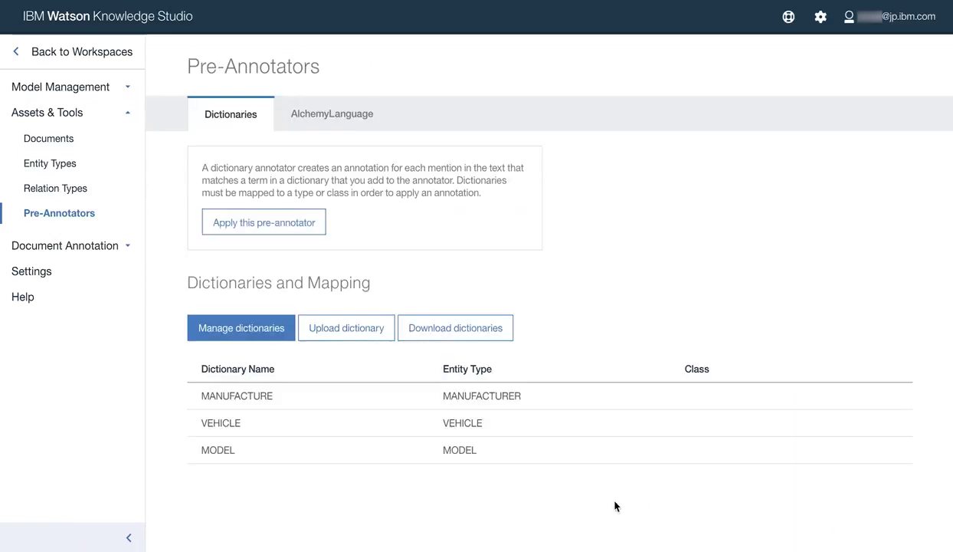
- Generate an annotation set named AnnotationSet from the All base set at 100% overlap, assigned to the available human annotator
left_click(111, 143)
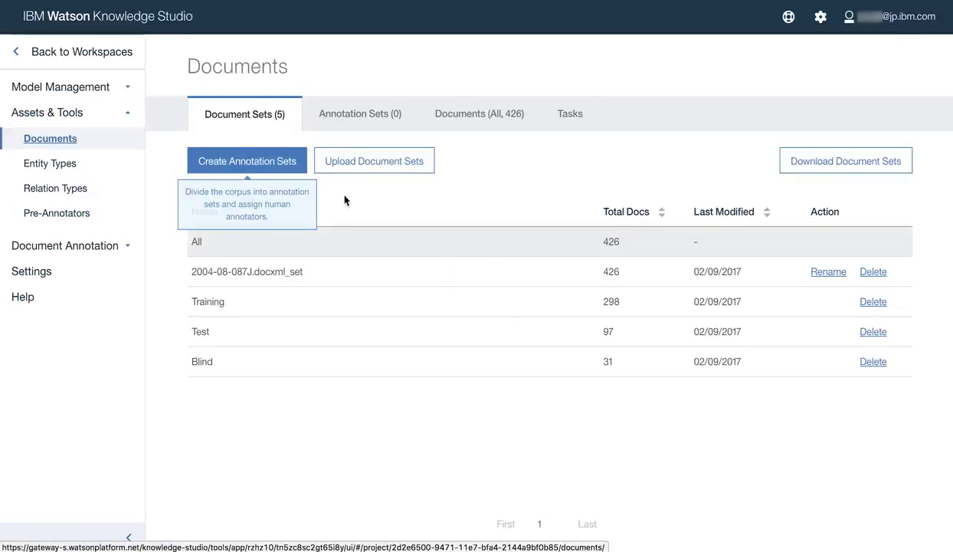
left_click(279, 159)
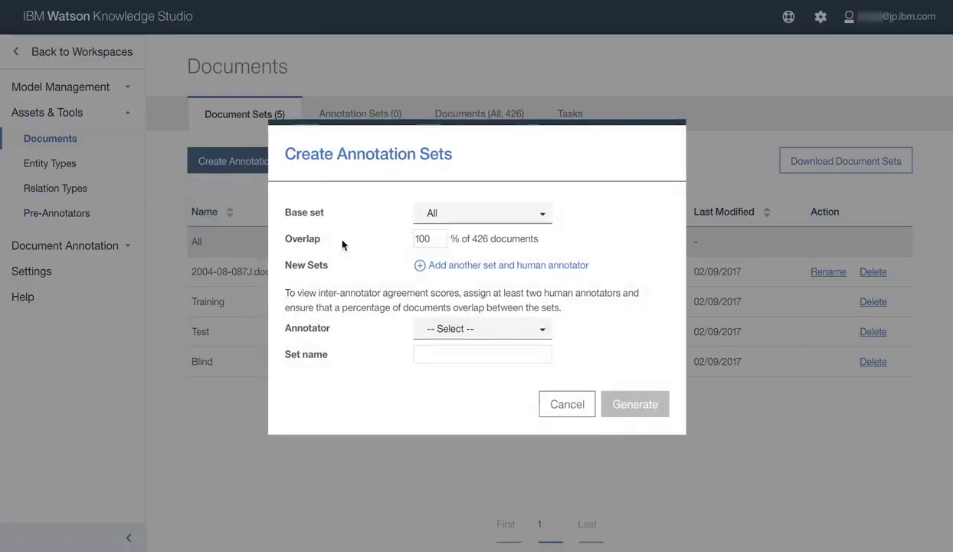
left_click(466, 337)
left_click(466, 397)
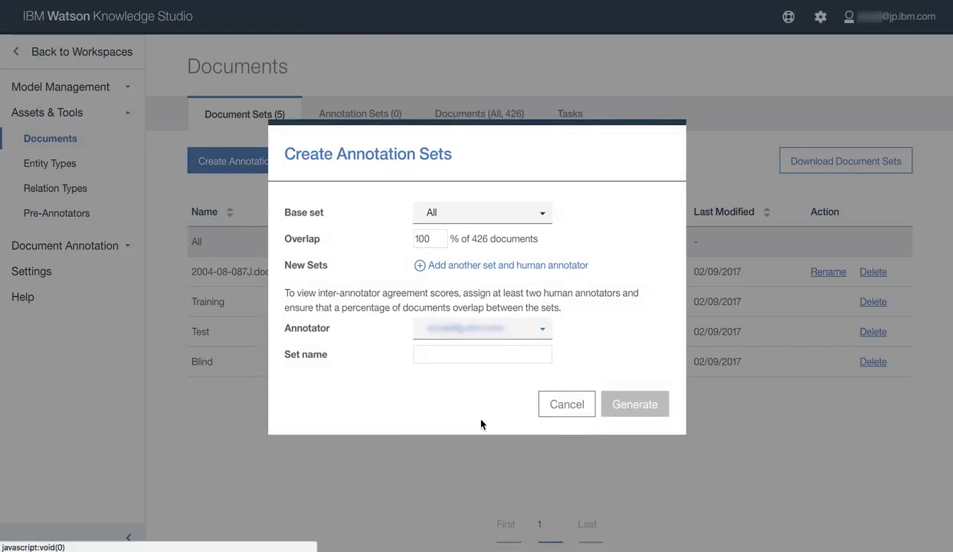
left_click(472, 359)
type("AnnotationSet")
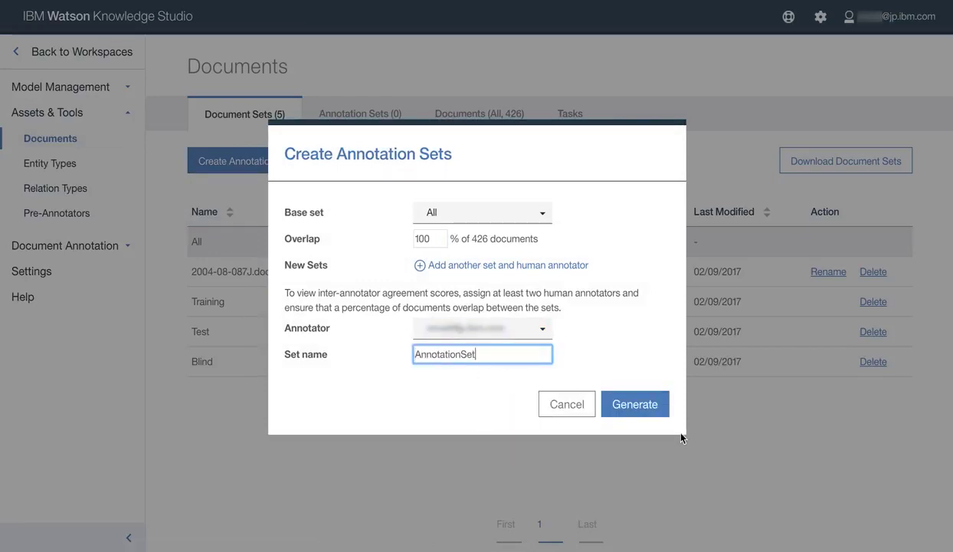
left_click(649, 404)
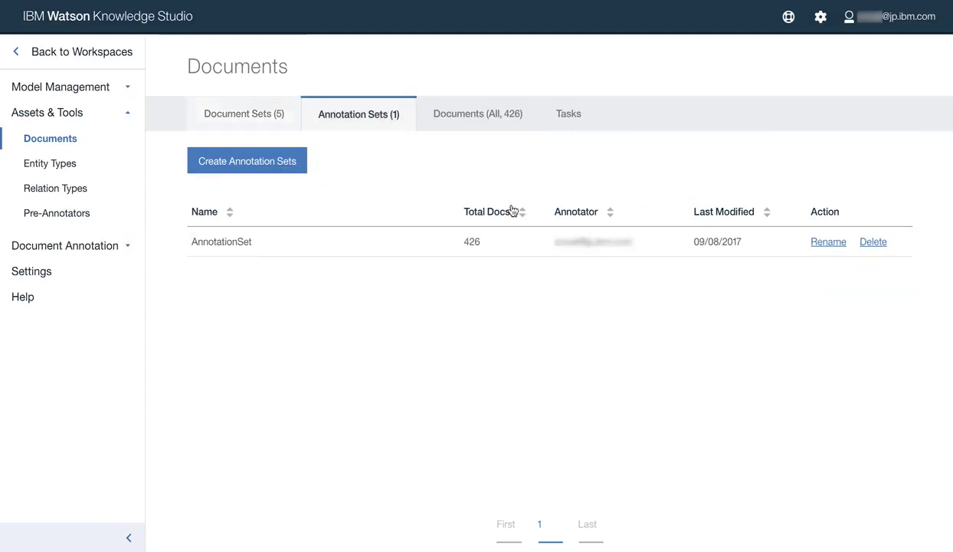
- Create a task named AnnotationTask for the documents and assign AnnotationSet to it
left_click(559, 123)
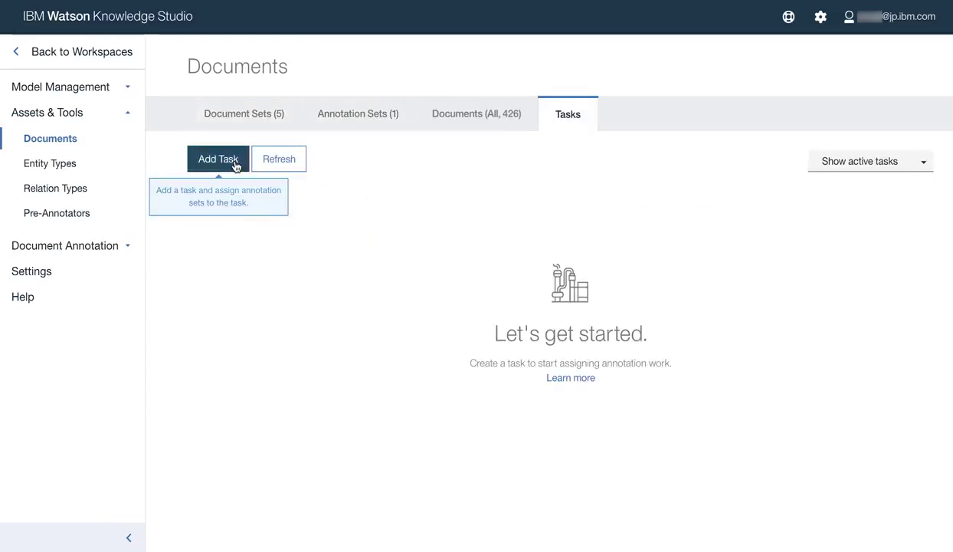
left_click(220, 159)
left_click(283, 228)
type("Annota")
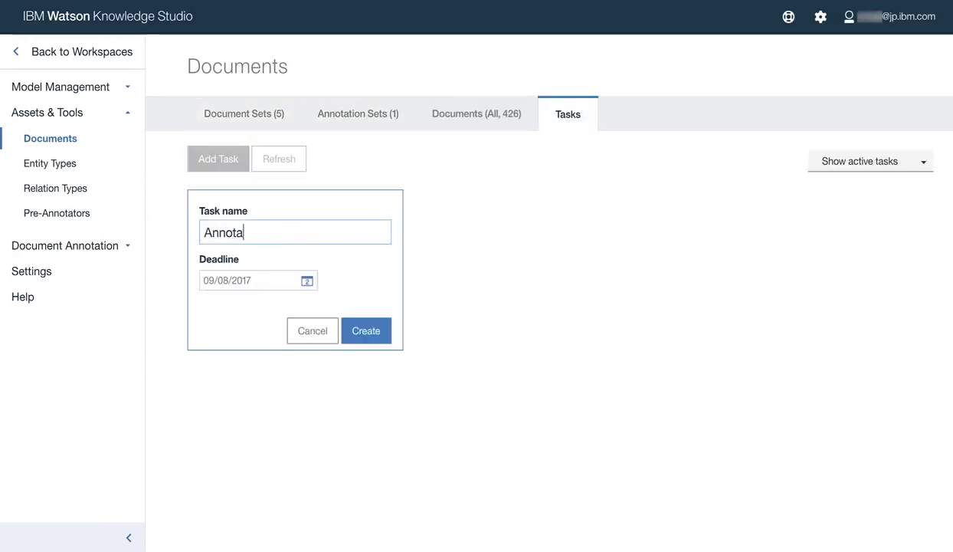
type("tionTask")
left_click(377, 329)
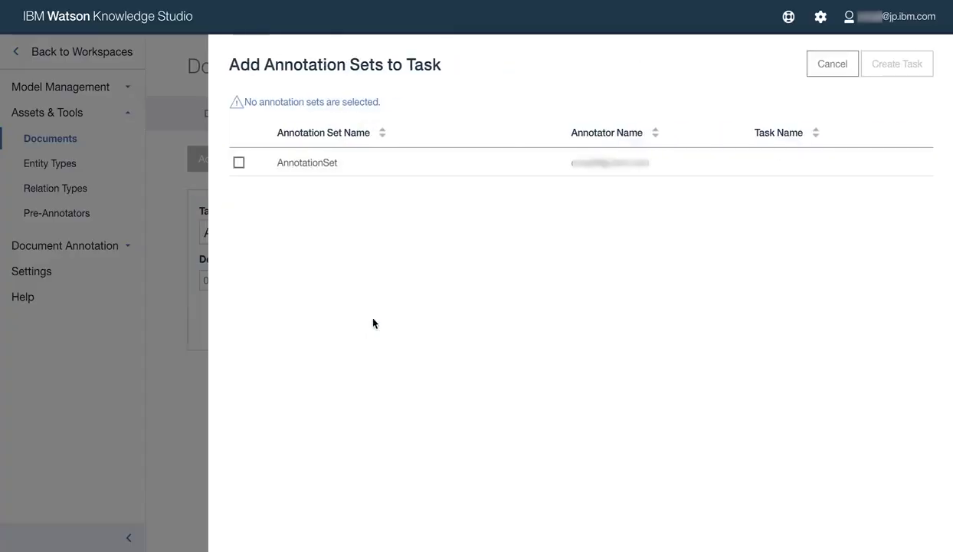
left_click(392, 165)
left_click(905, 66)
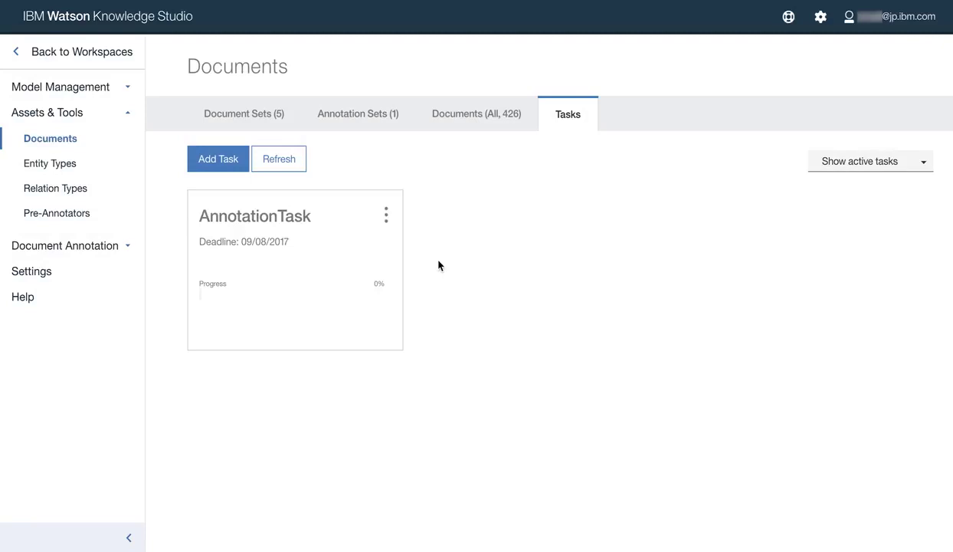
- Start annotating AnnotationSet from AnnotationTask and open the document 2004-08-087J.docxml for mention annotation
left_click(334, 264)
left_click(797, 383)
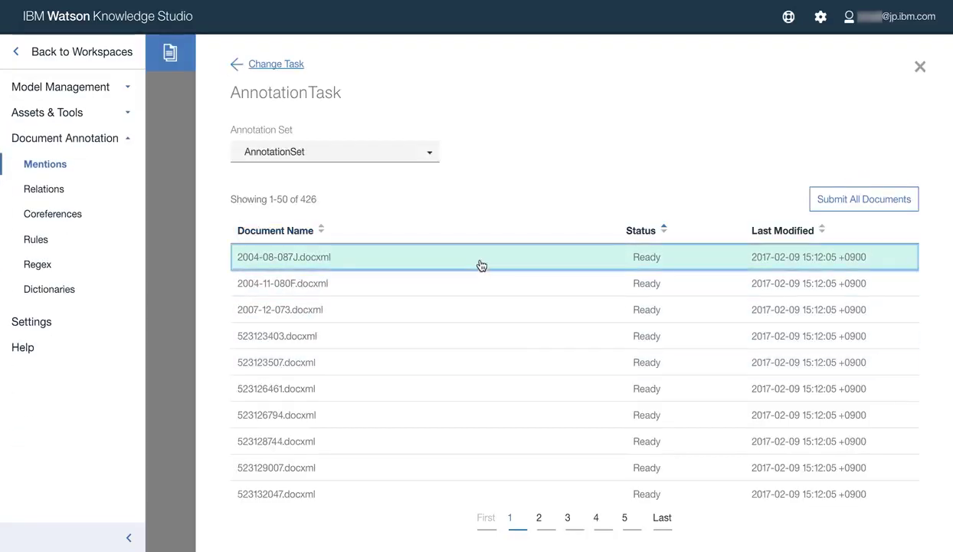
left_click(481, 265)
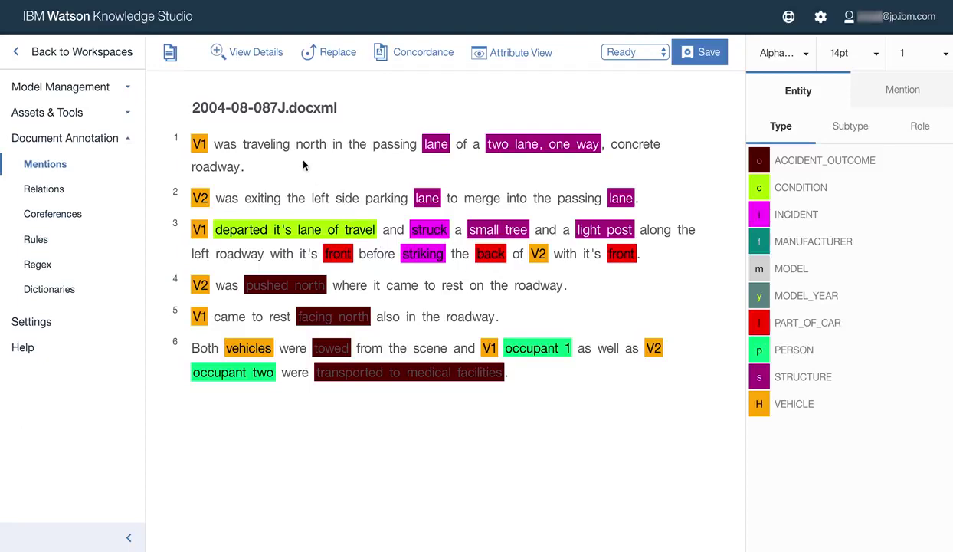
- View the document's relation and coreference annotations, and submit all documents in AnnotationSet
left_click(77, 191)
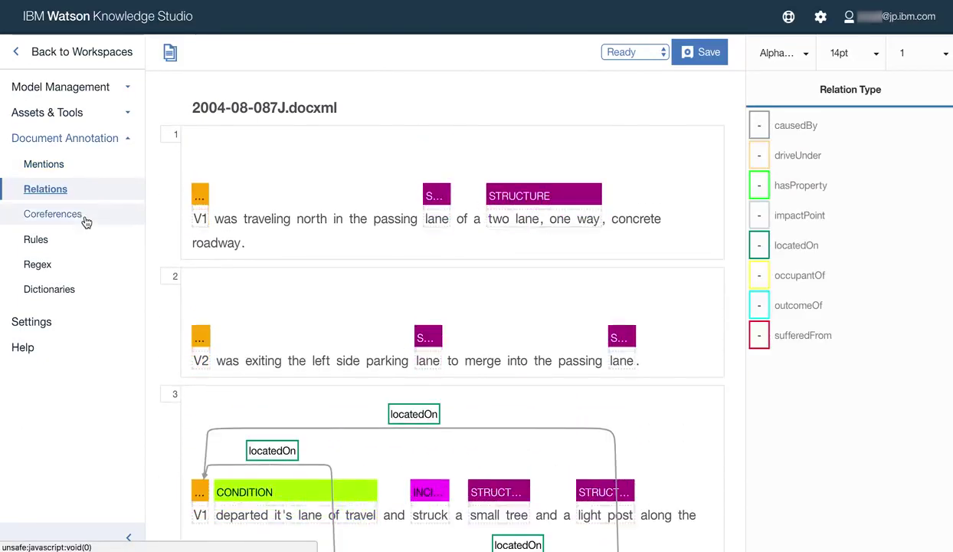
left_click(85, 222)
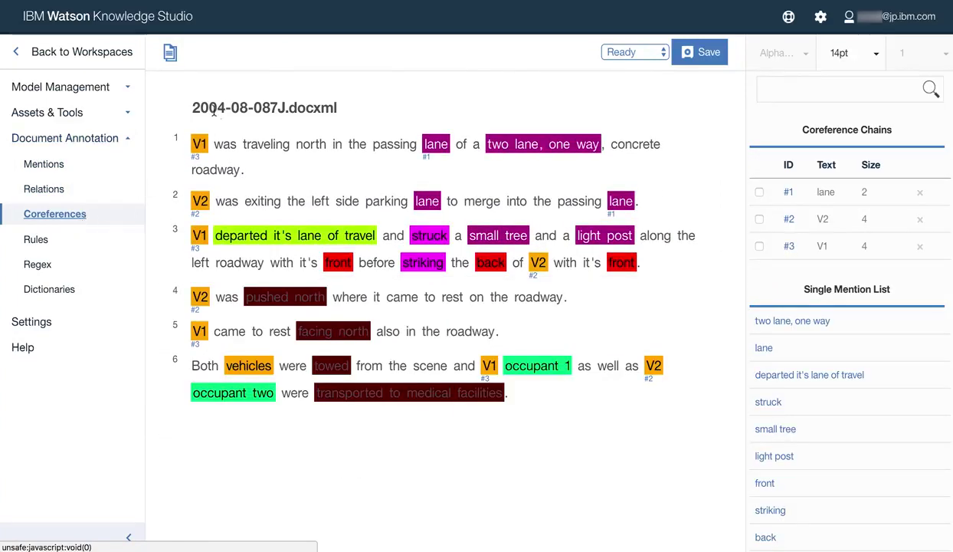
left_click(169, 52)
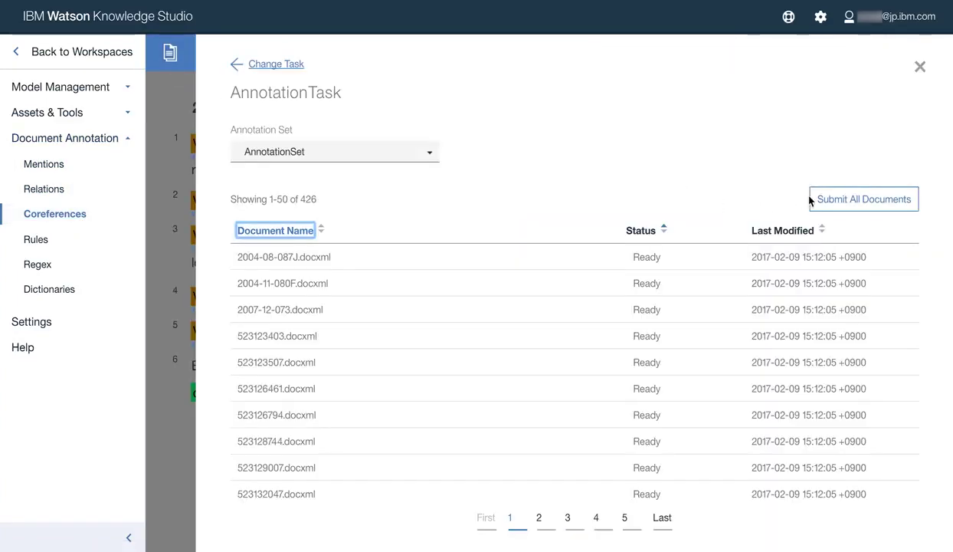
left_click(841, 199)
left_click(649, 334)
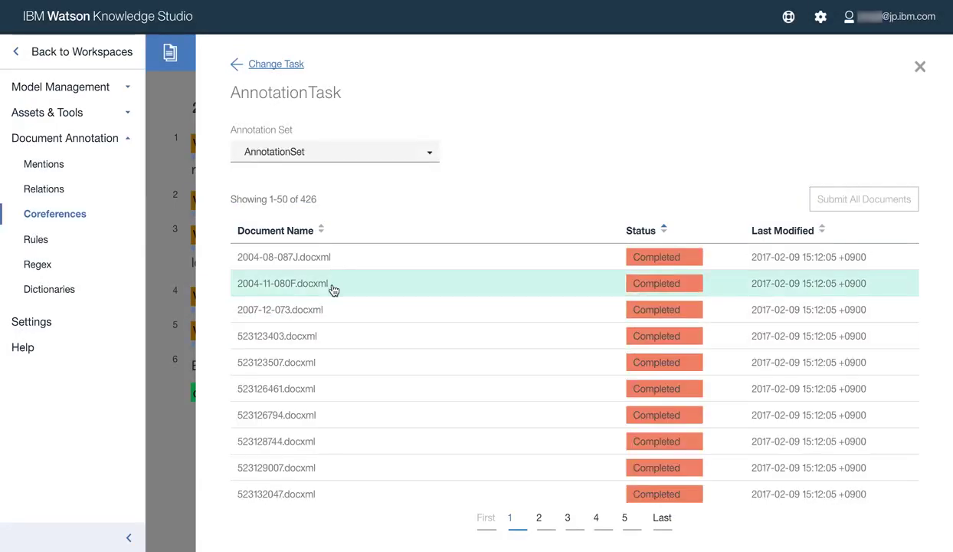
- Accept the submitted AnnotationSet in AnnotationTask as ground truth and return to the task list
left_click(77, 115)
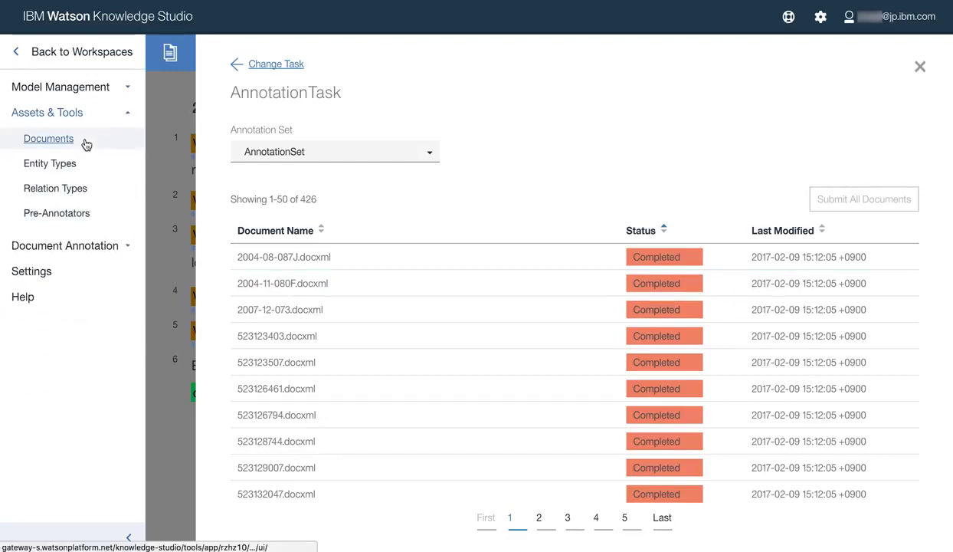
left_click(81, 141)
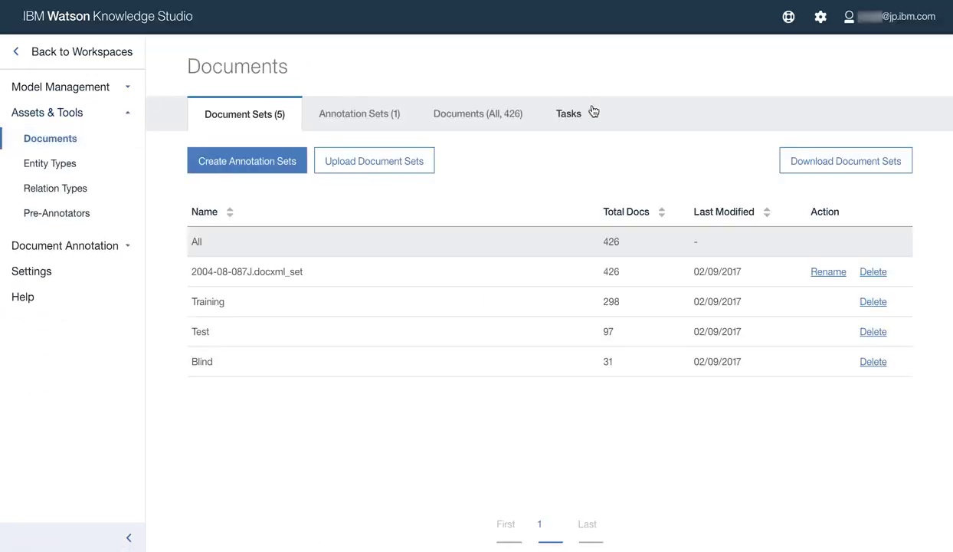
left_click(589, 112)
left_click(287, 299)
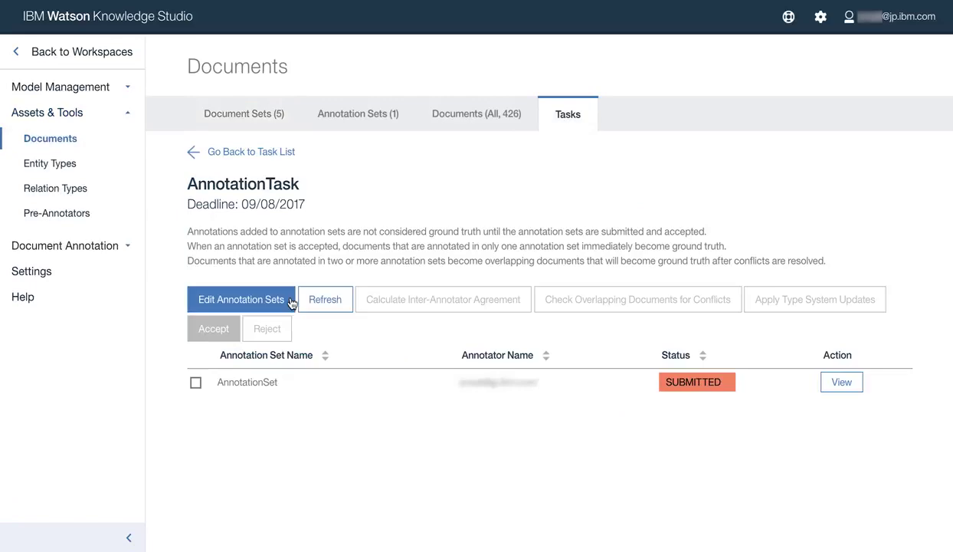
left_click(195, 381)
left_click(212, 329)
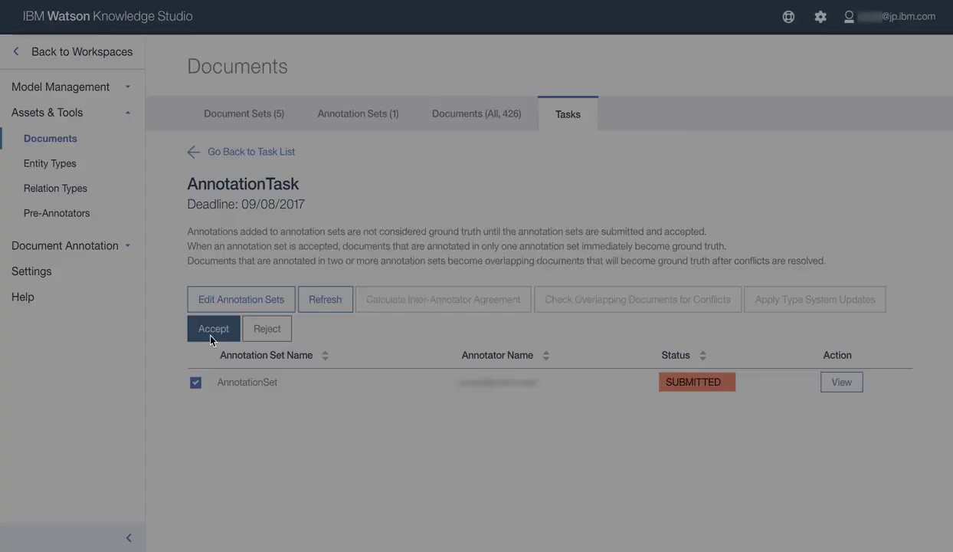
left_click(636, 333)
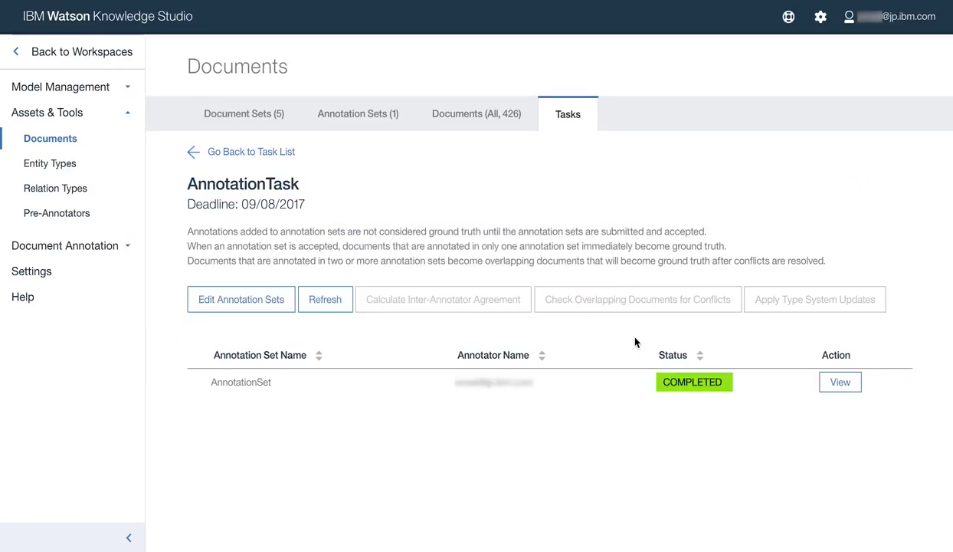
left_click(197, 156)
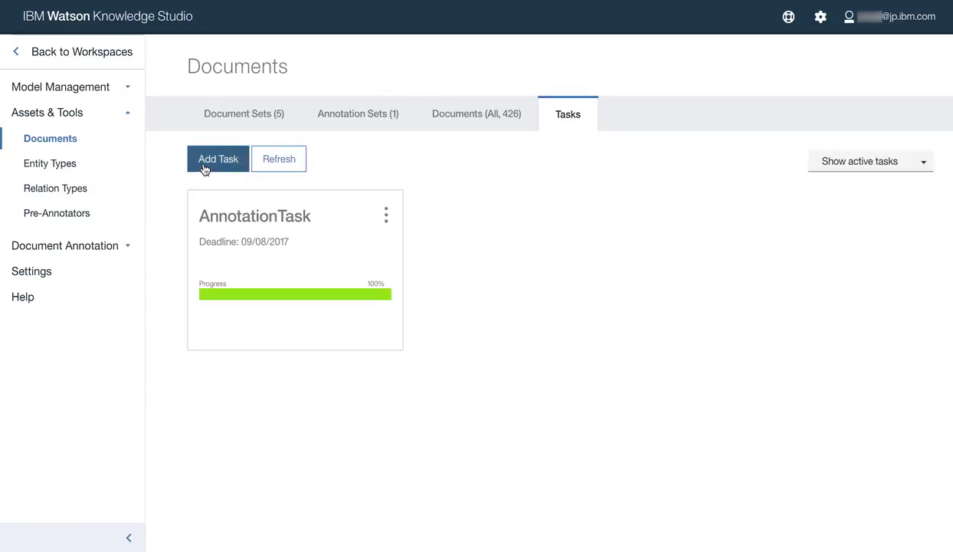
- Train and evaluate the model on the All set split 70/23/7, reusing the mapping defined for the dictionary pre-annotator
left_click(73, 88)
left_click(72, 115)
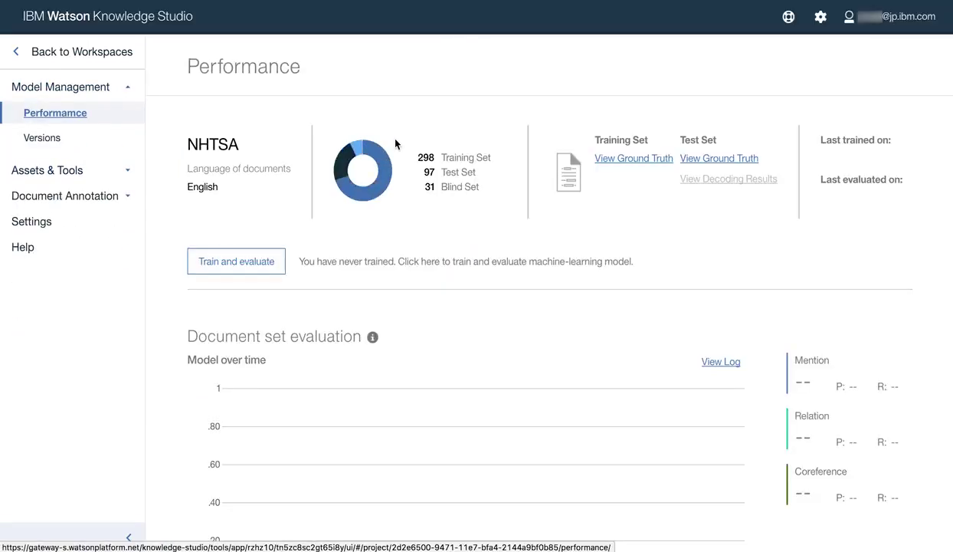
left_click(260, 266)
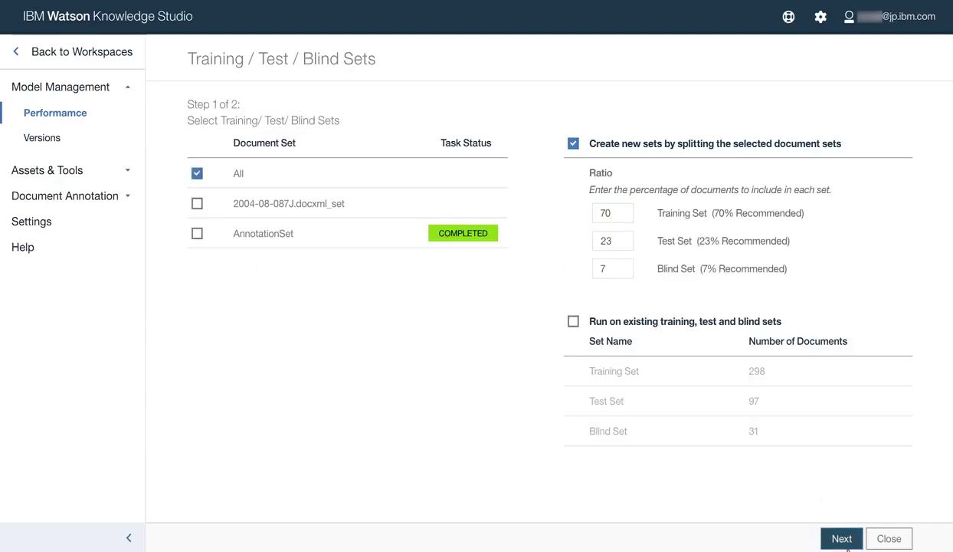
left_click(841, 538)
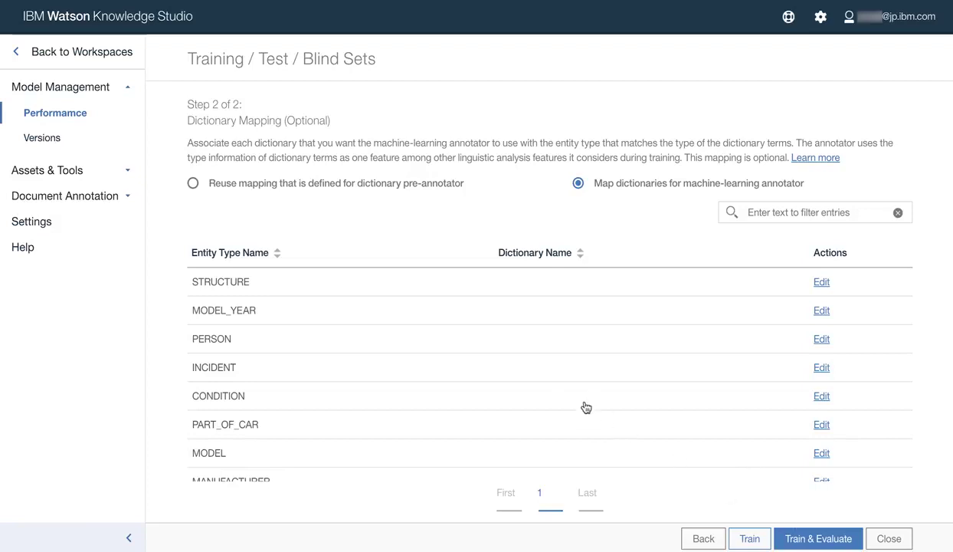
left_click(418, 190)
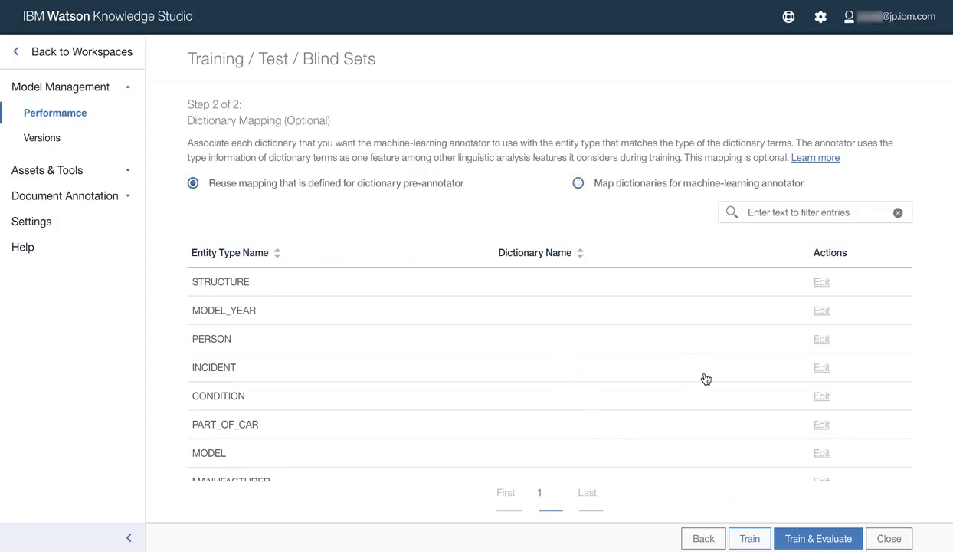
left_click(830, 539)
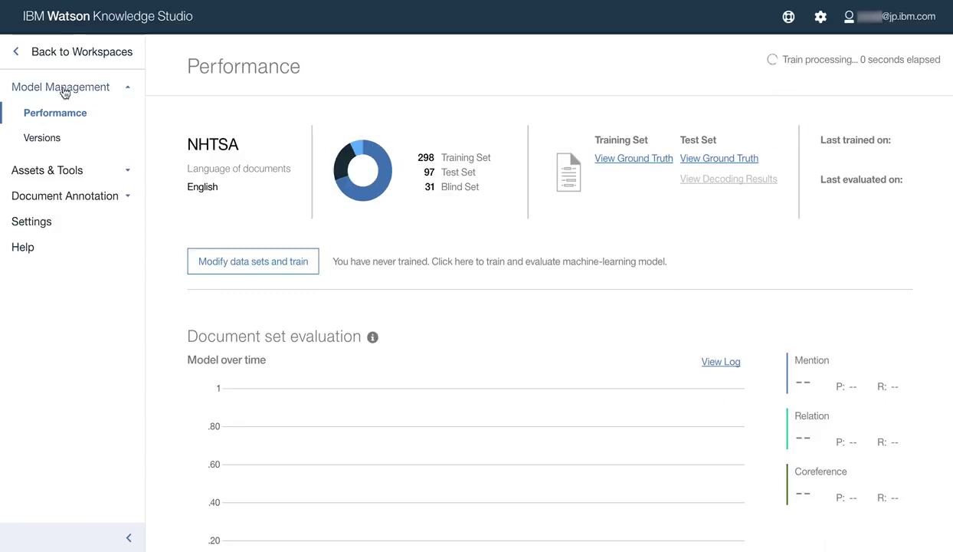
- Switch to the NHTSA (Trained) workspace and open its model performance overview
left_click(72, 59)
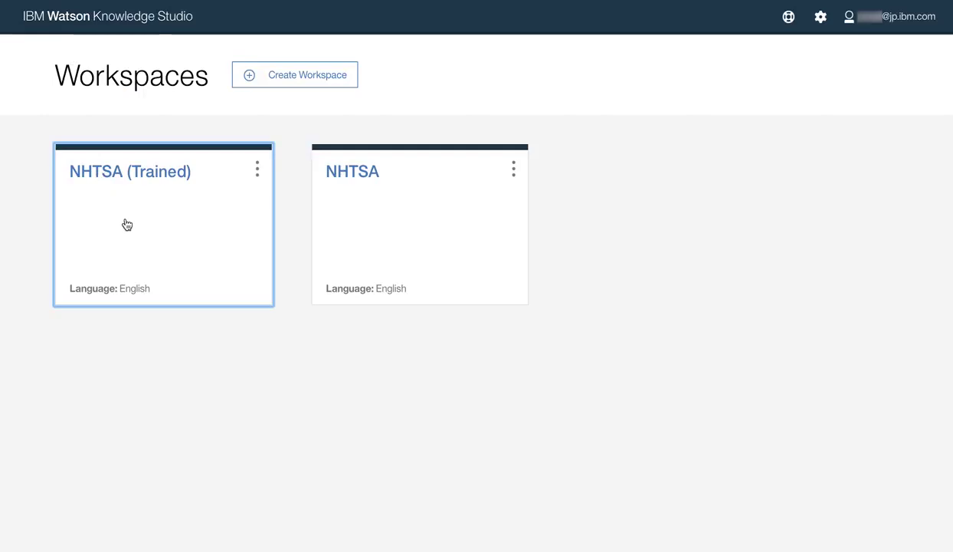
left_click(127, 225)
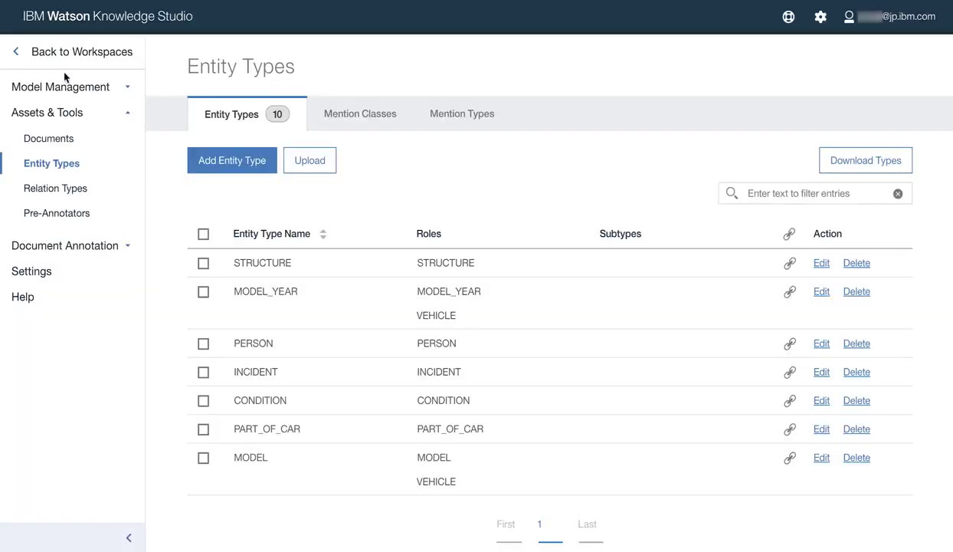
left_click(66, 88)
left_click(69, 113)
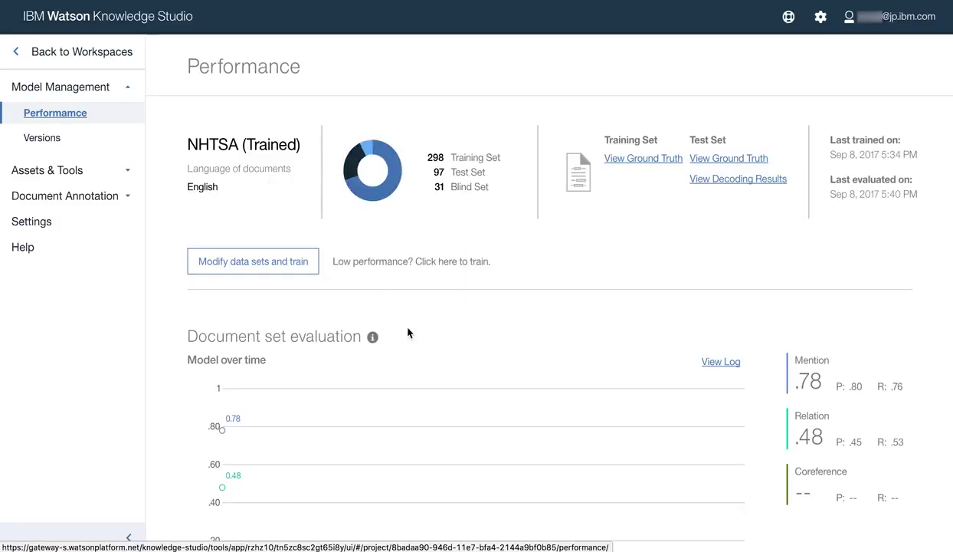
- Examine the mention, relation and coreference breakdowns of the trained model, showing the top 10 mention types
scroll(434, 453, "down", 10)
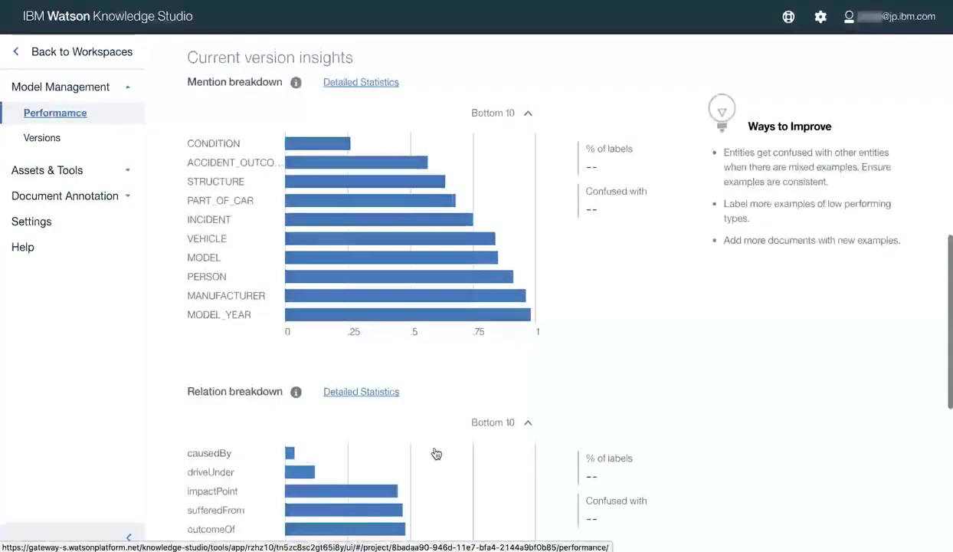
left_click(503, 110)
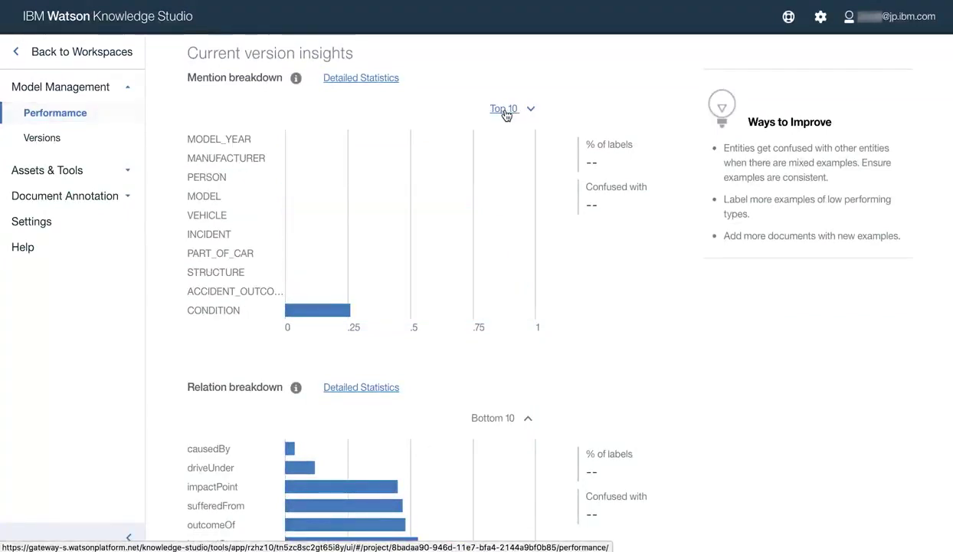
scroll(528, 293, "down", 5)
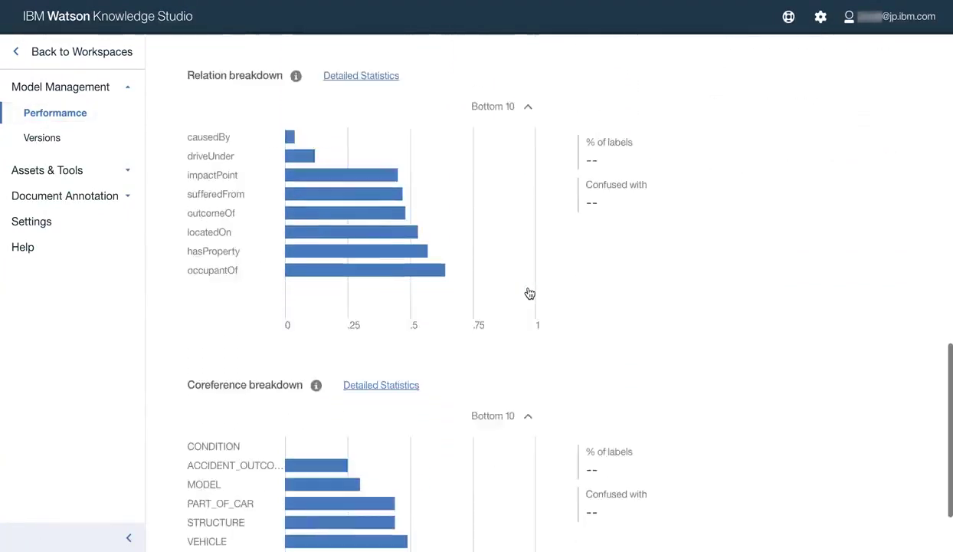
scroll(528, 294, "up", 5)
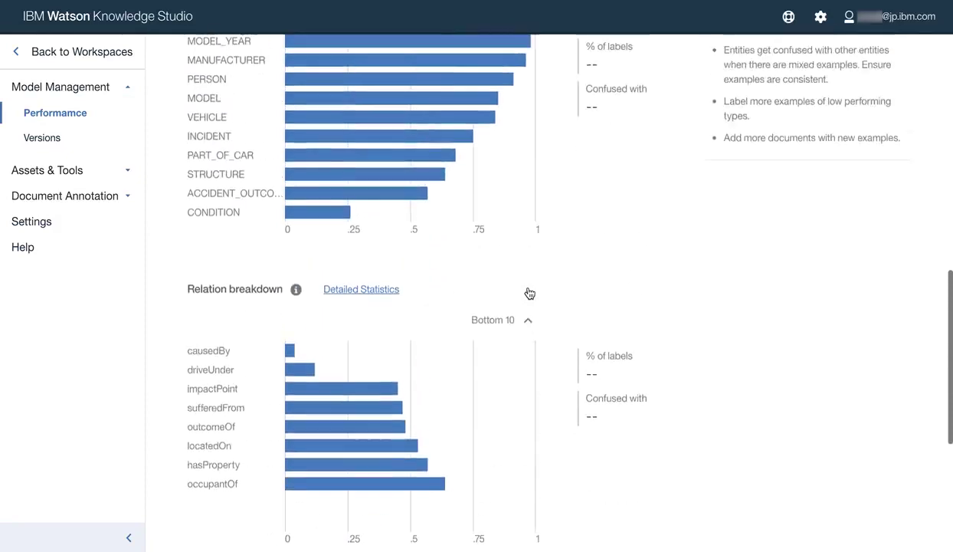
scroll(447, 176, "up", 5)
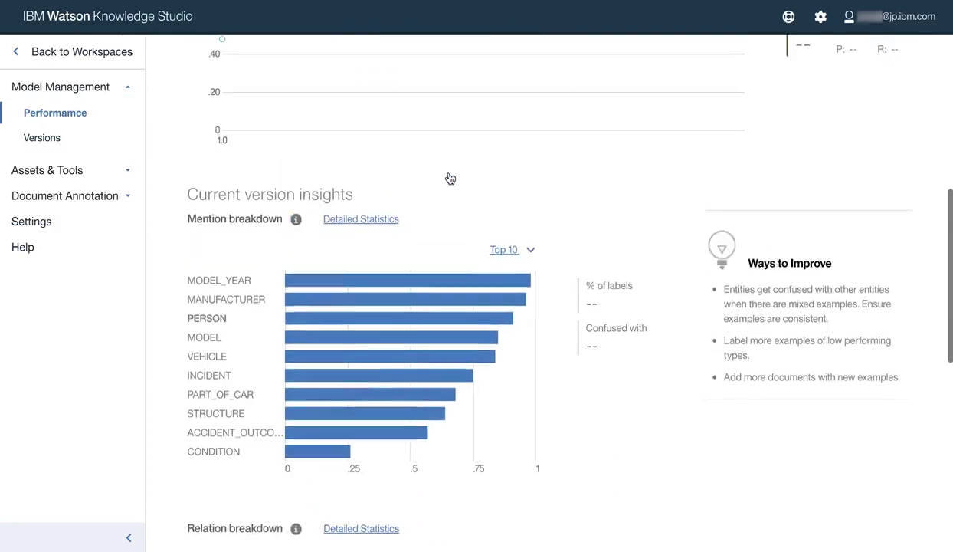
scroll(450, 179, "up", 3)
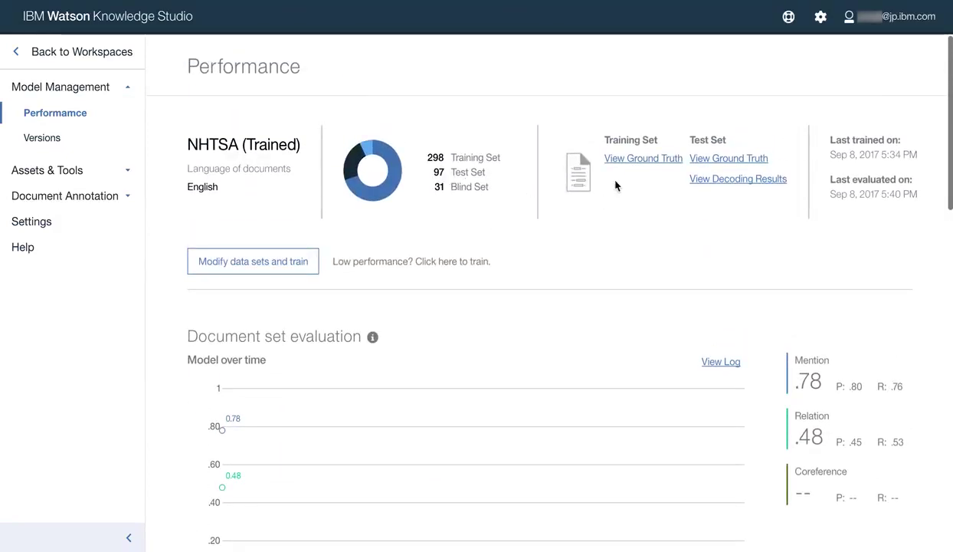